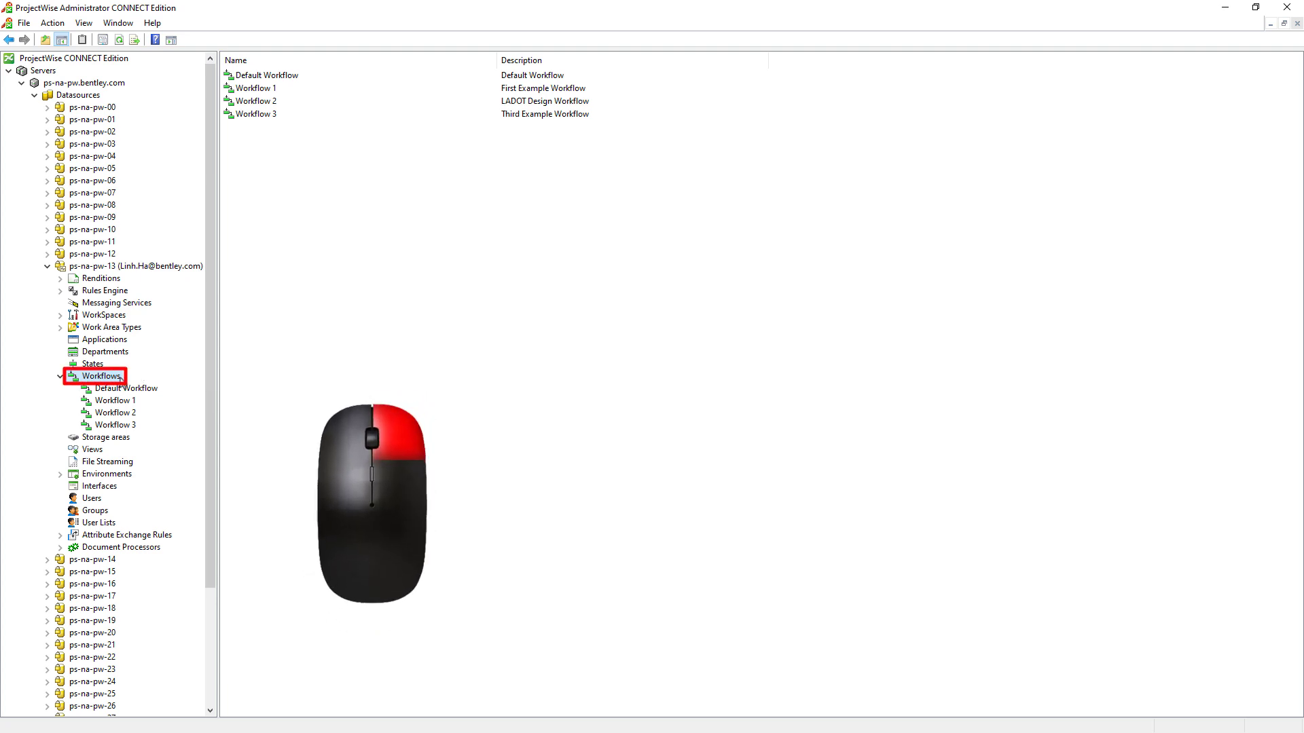
Create a new workflow named 'Design Workflow' with description 'Design'
right_click(120, 377)
mouse_move(258, 387)
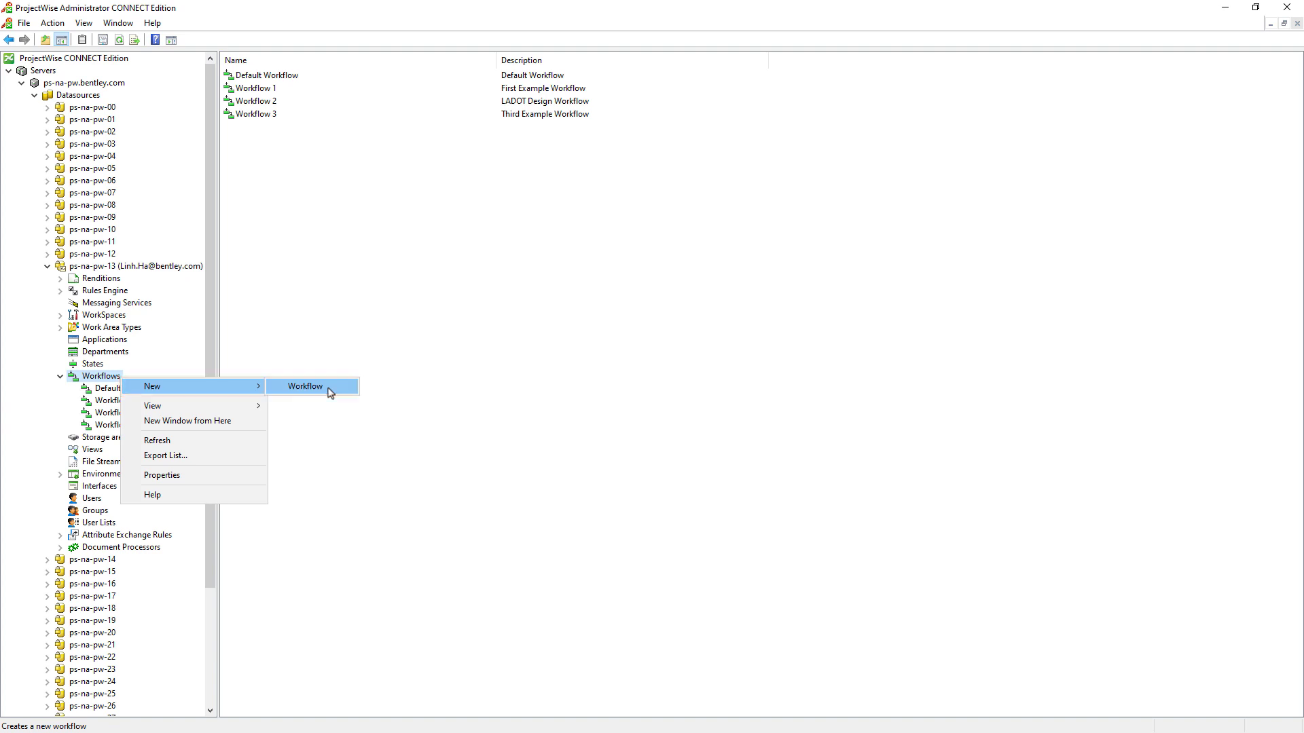
left_click(305, 386)
type("Design Workflow")
key("Tab")
type("Design")
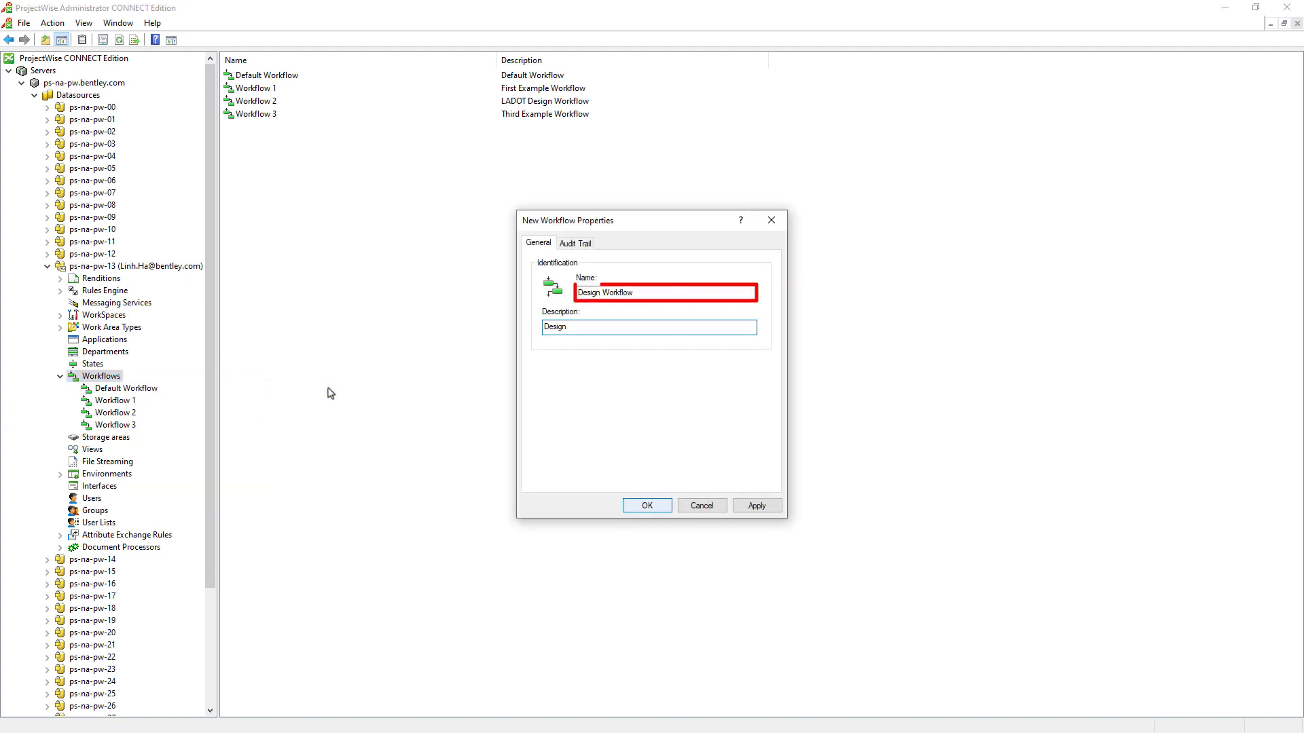
left_click(646, 506)
Create a second workflow named 'Drawings Workflow' with description 'Drawings'
right_click(112, 376)
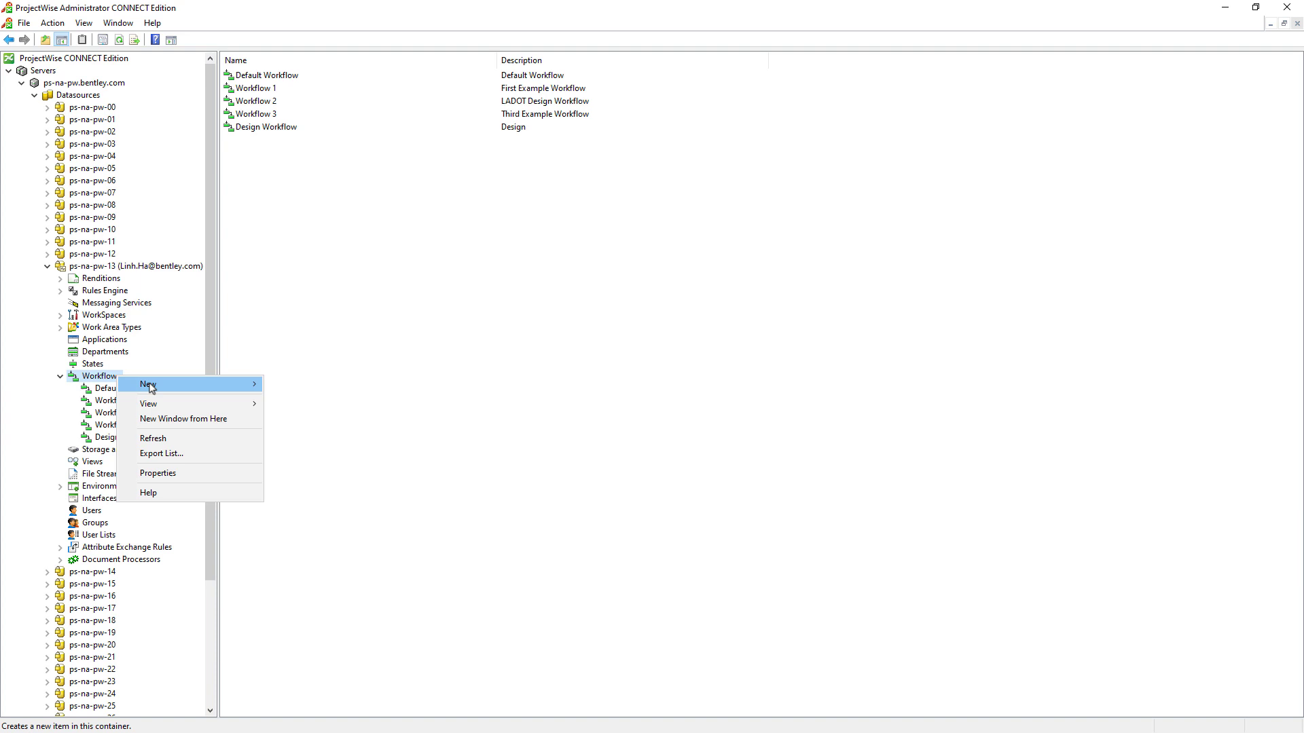
mouse_move(170, 387)
left_click(306, 386)
type("Drawings Workflow")
key("Tab")
type("Drawin")
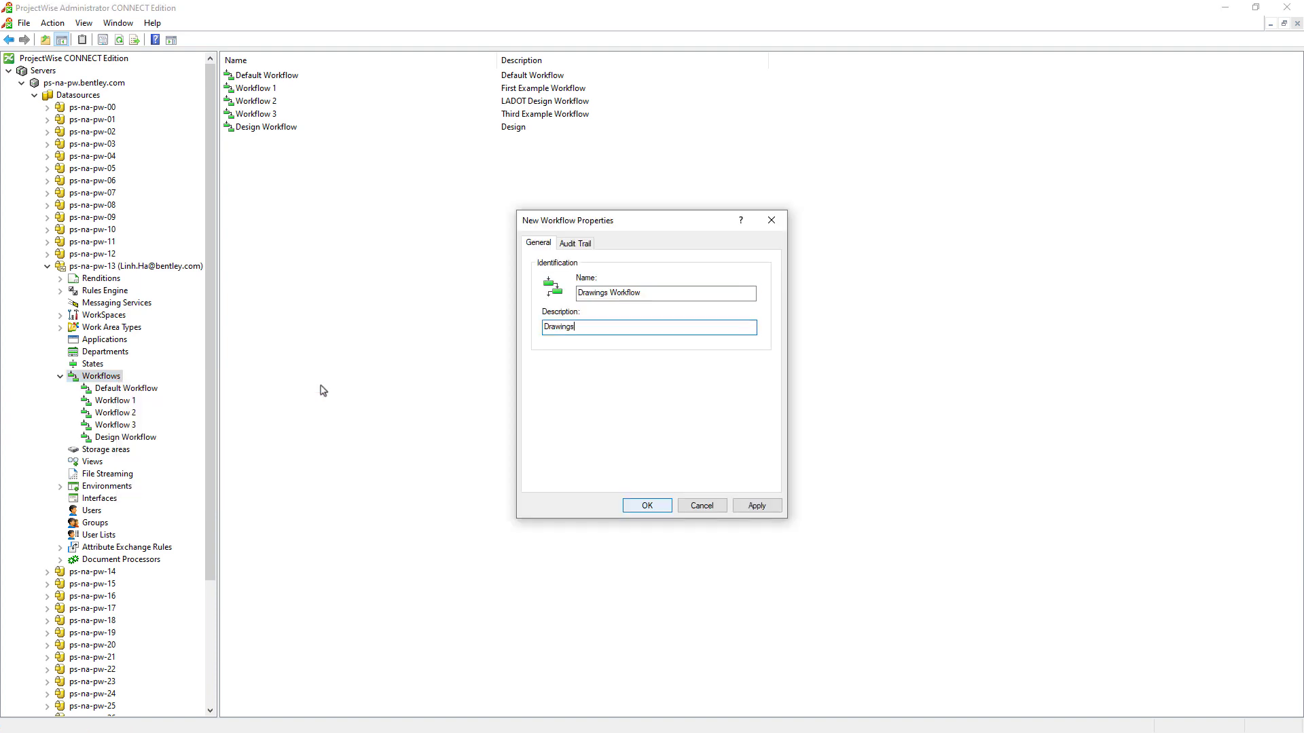
type("gs")
key("Return")
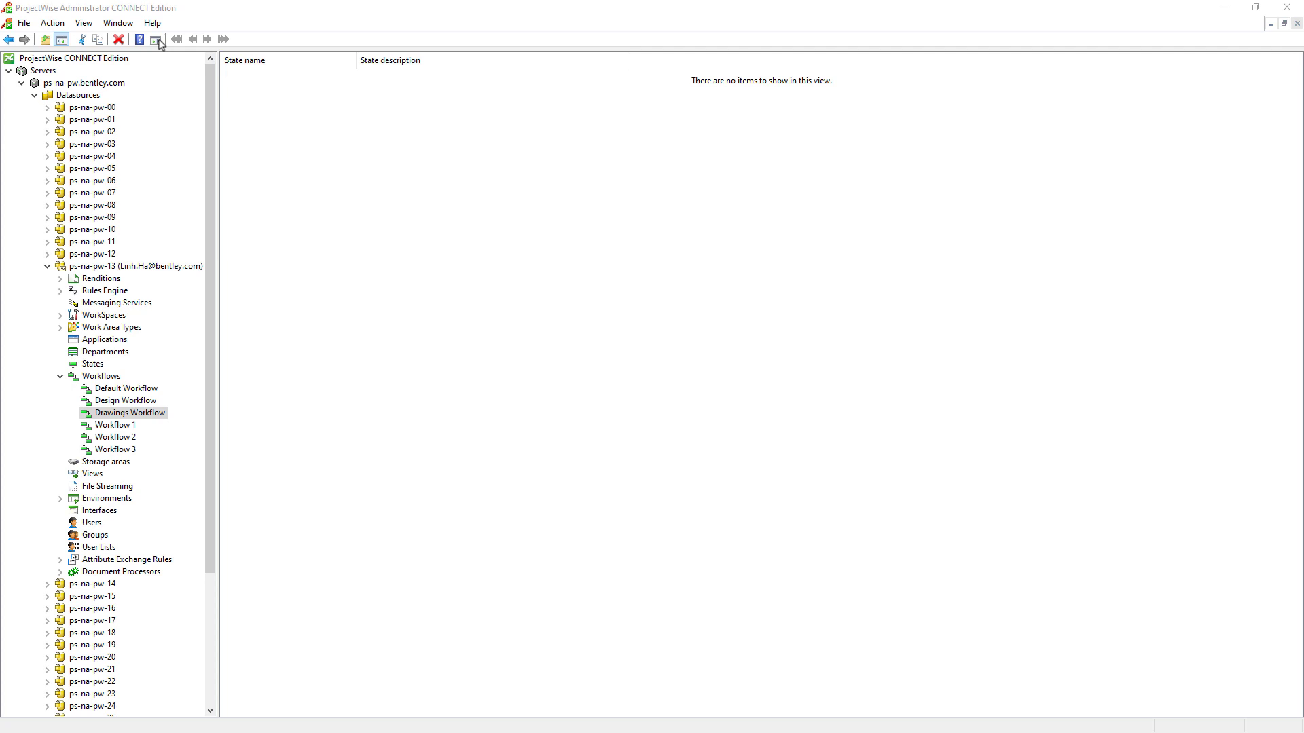
Add a new state 'Work In Progress' with description 'WIP'
left_click(93, 365)
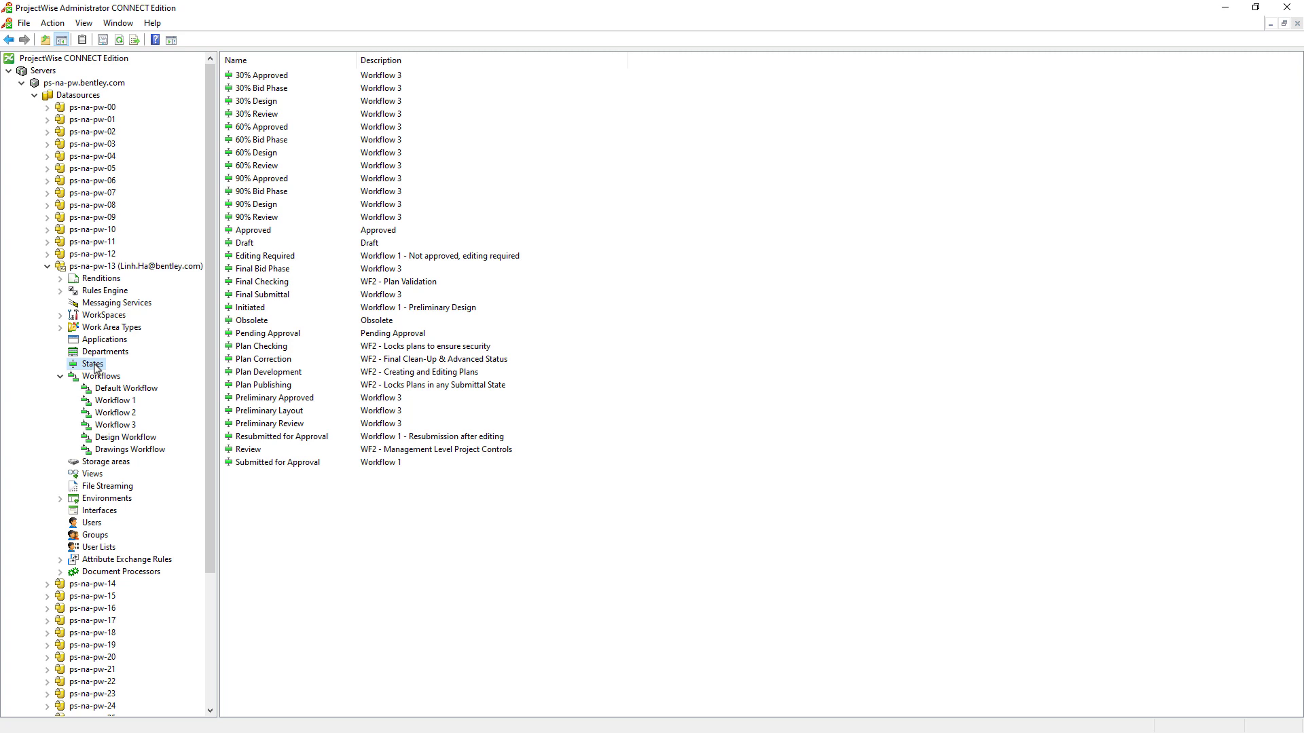
right_click(96, 367)
mouse_move(134, 378)
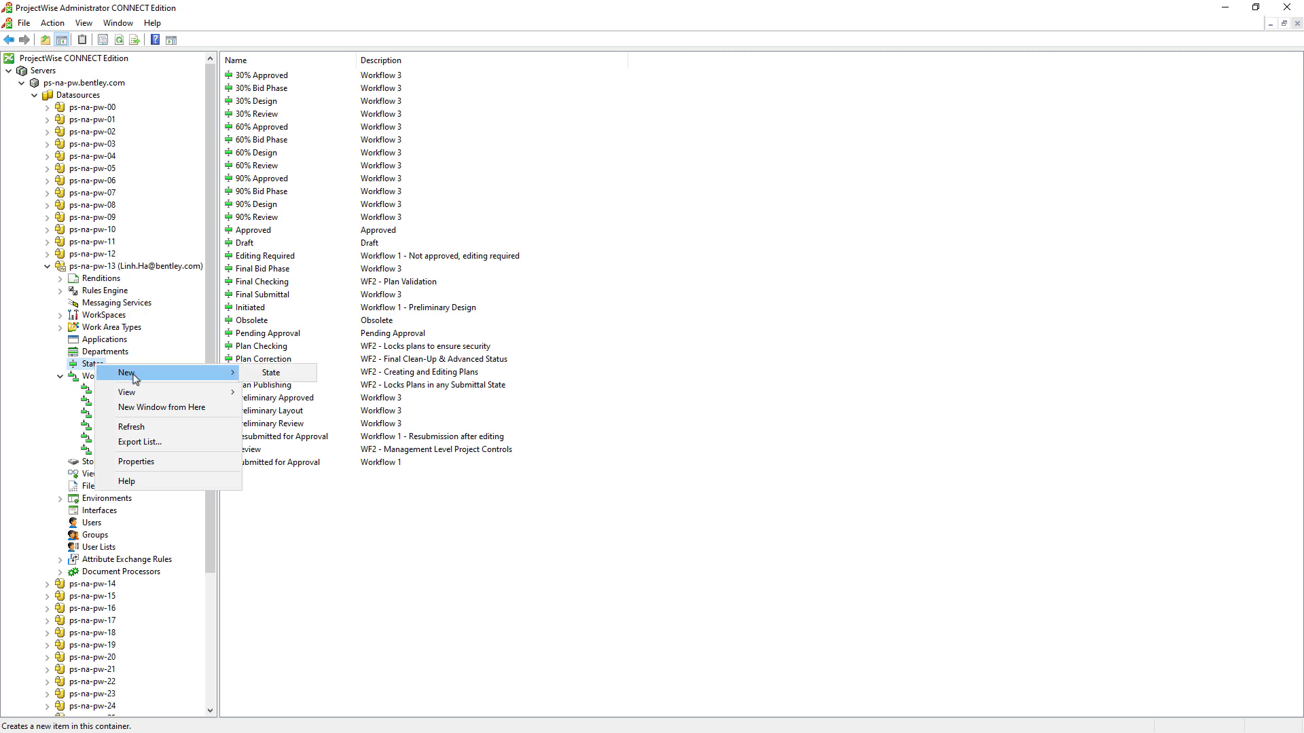
left_click(299, 379)
type("Work")
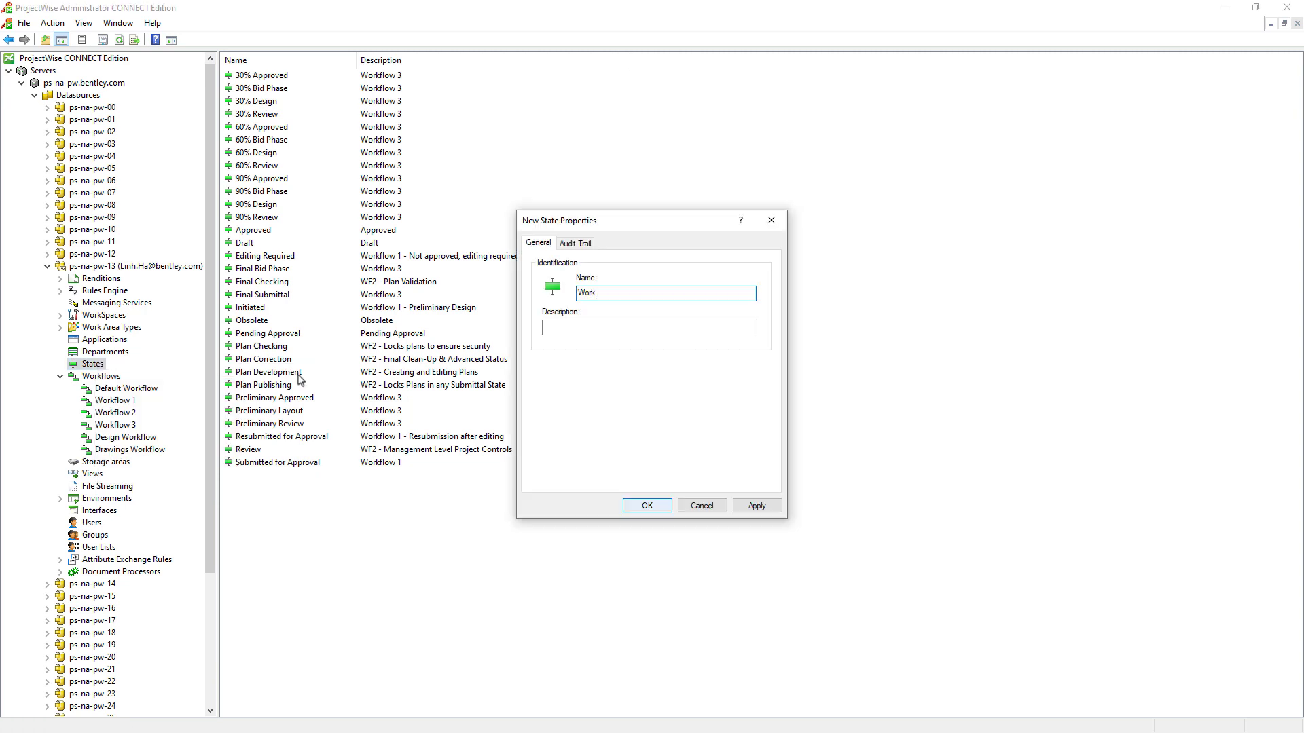
type(" In Progress")
key("Tab")
type("WIP")
left_click(646, 505)
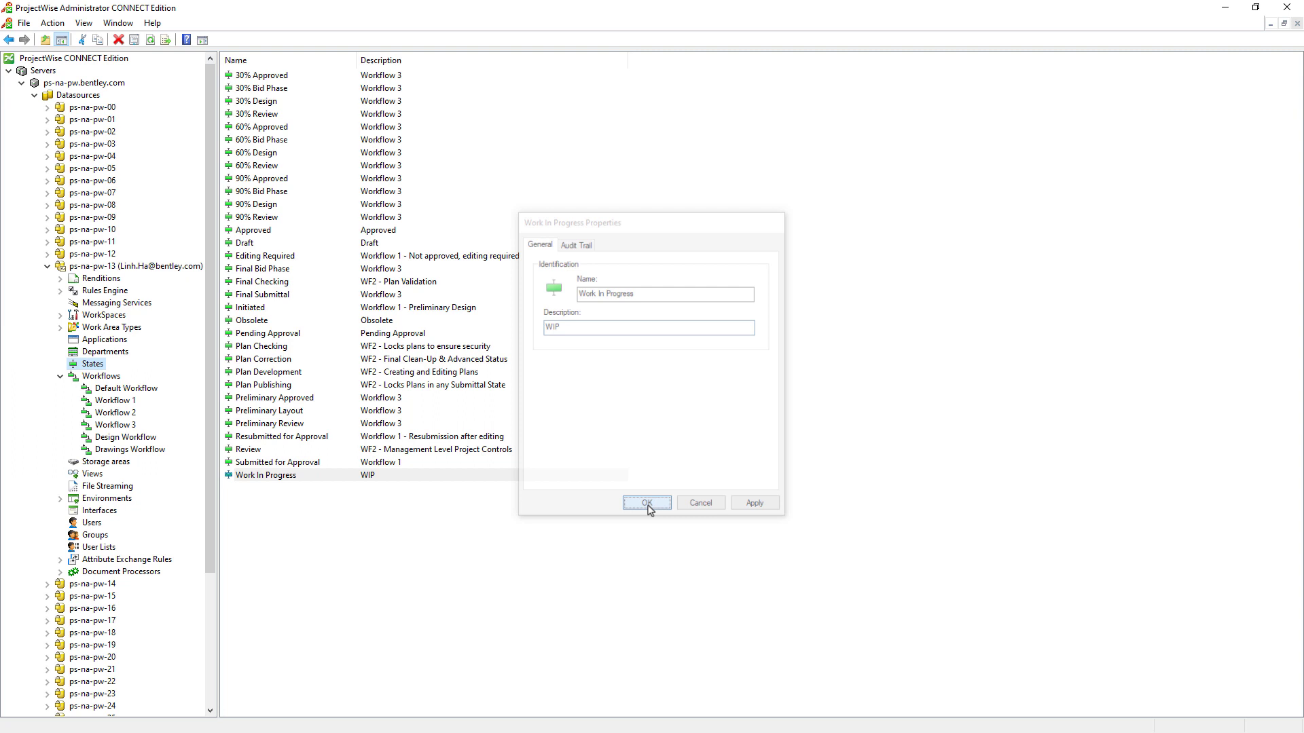
Add the Annotation Check and Annotation states to the States list
left_click(264, 451)
left_click(285, 233, "ctrl")
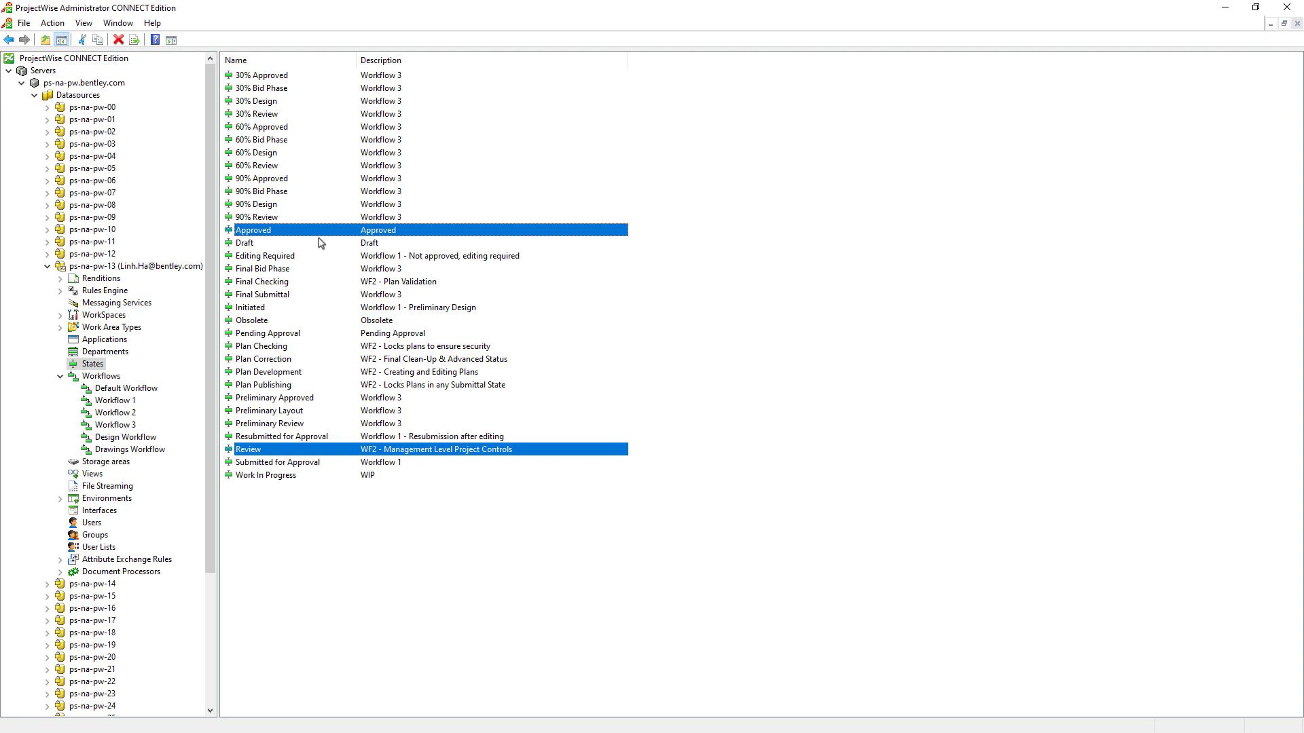
left_click(407, 507)
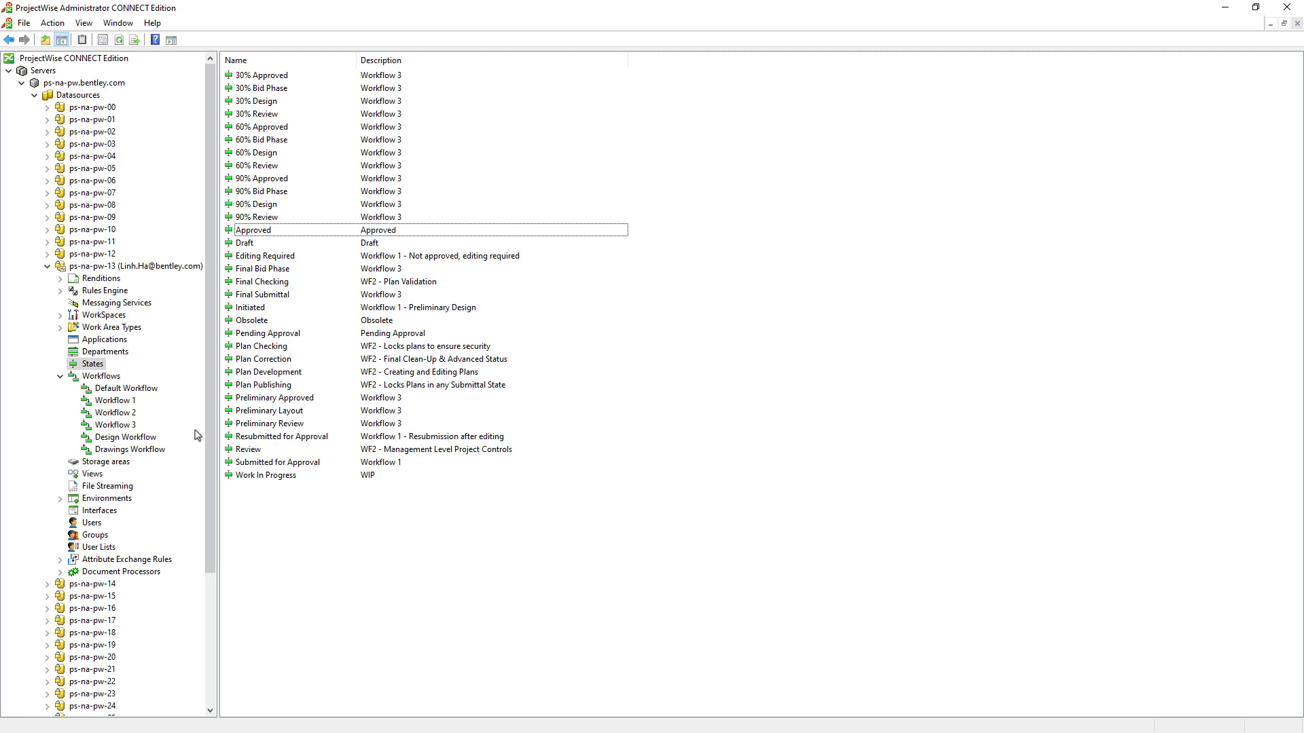
right_click(275, 507)
mouse_move(326, 510)
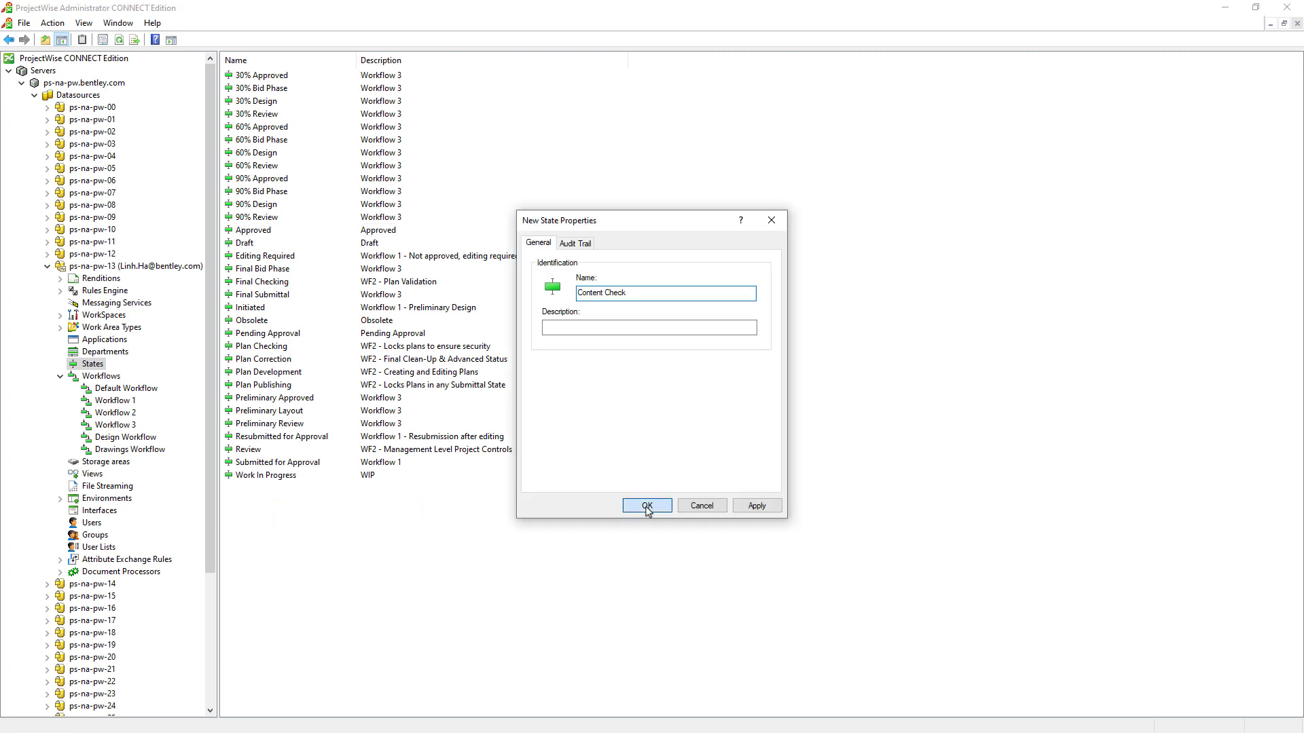
left_click(646, 506)
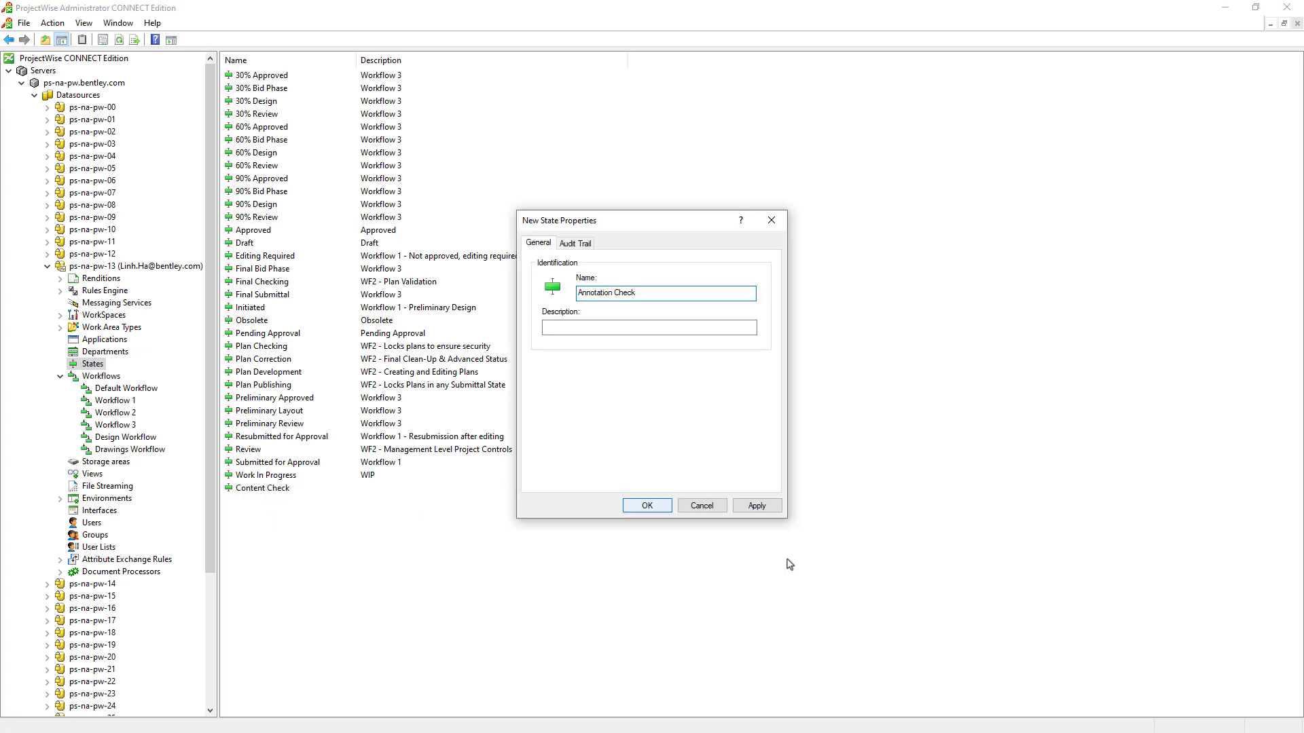
left_click(646, 505)
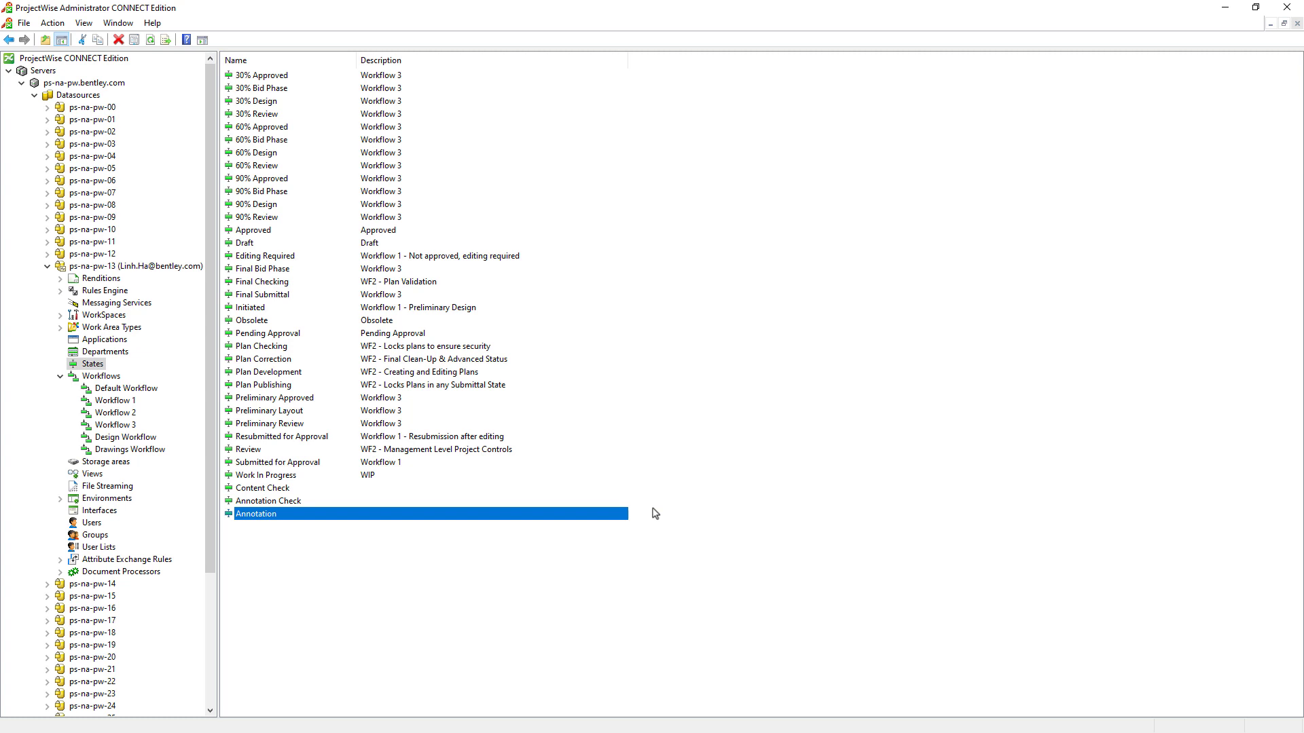
left_click(143, 438)
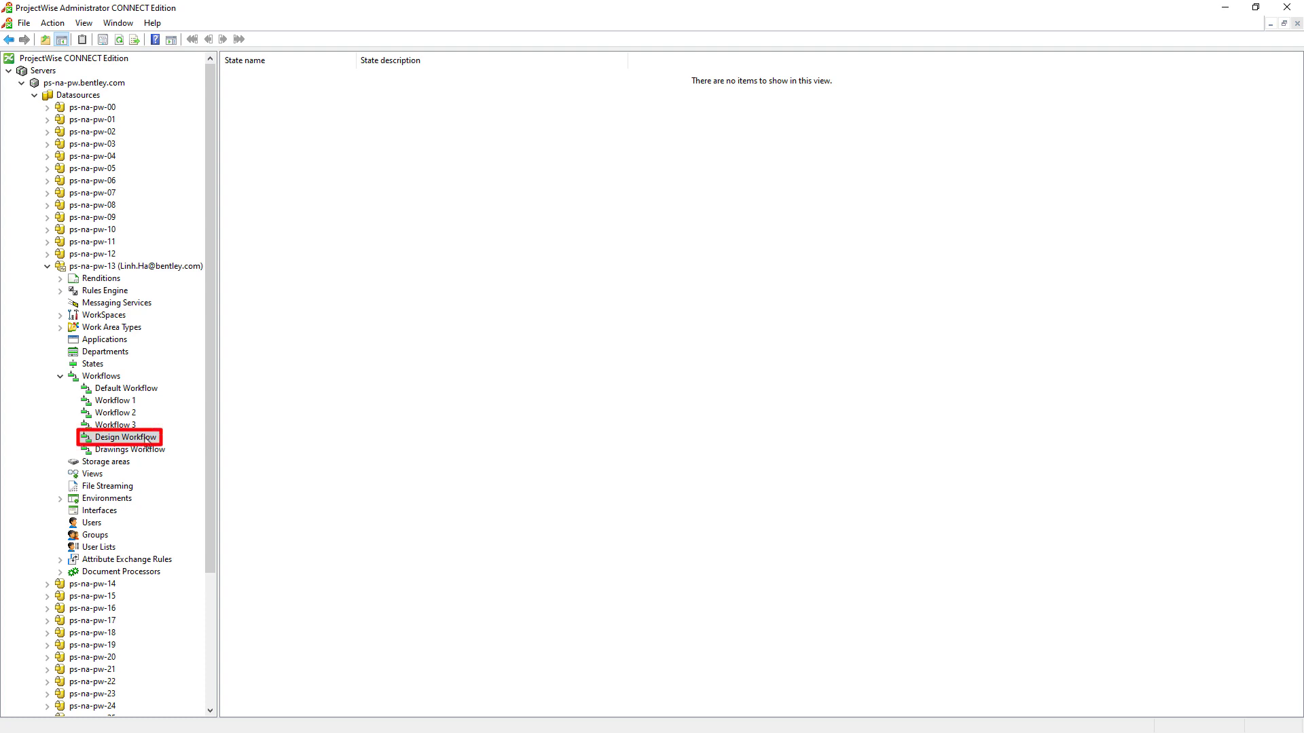
Add the Work In Progress, Review and Approved states to Design Workflow
right_click(146, 442)
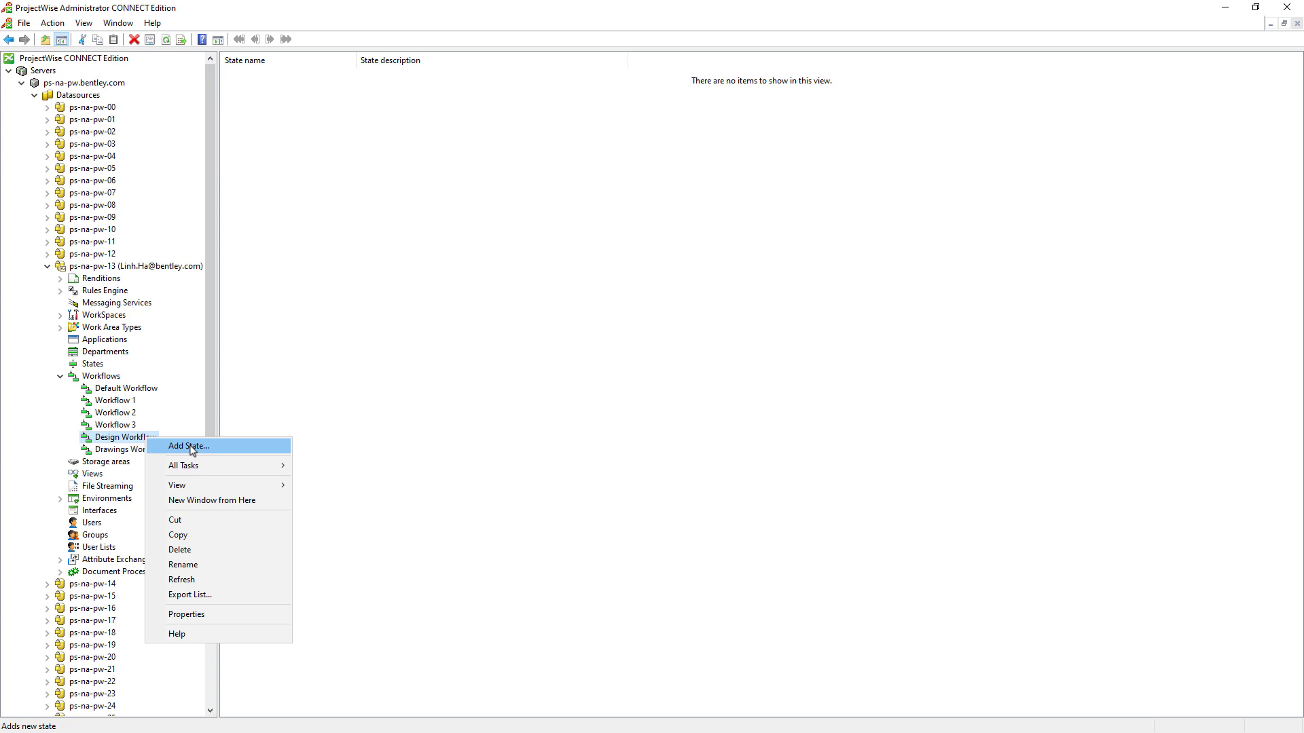
left_click(222, 448)
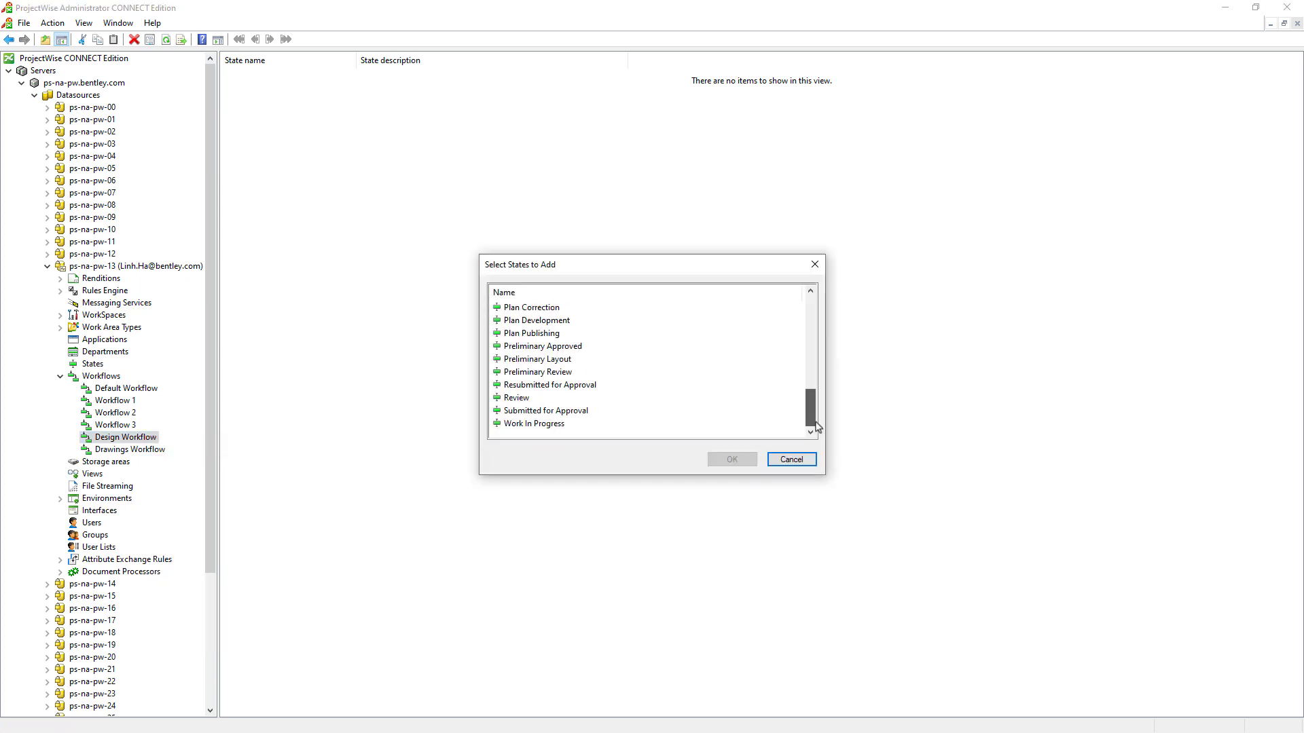
left_click(543, 424)
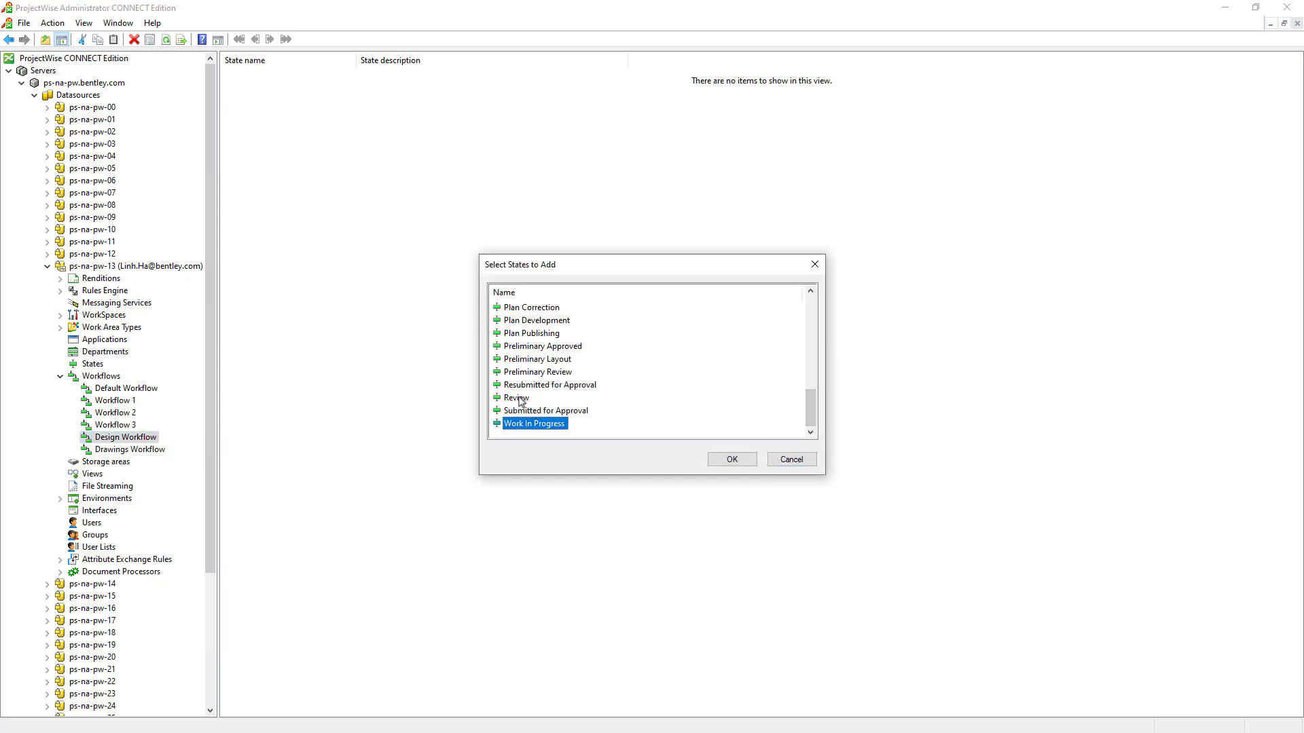
scroll(526, 340, "up", 4)
left_click(526, 320)
left_click(732, 460)
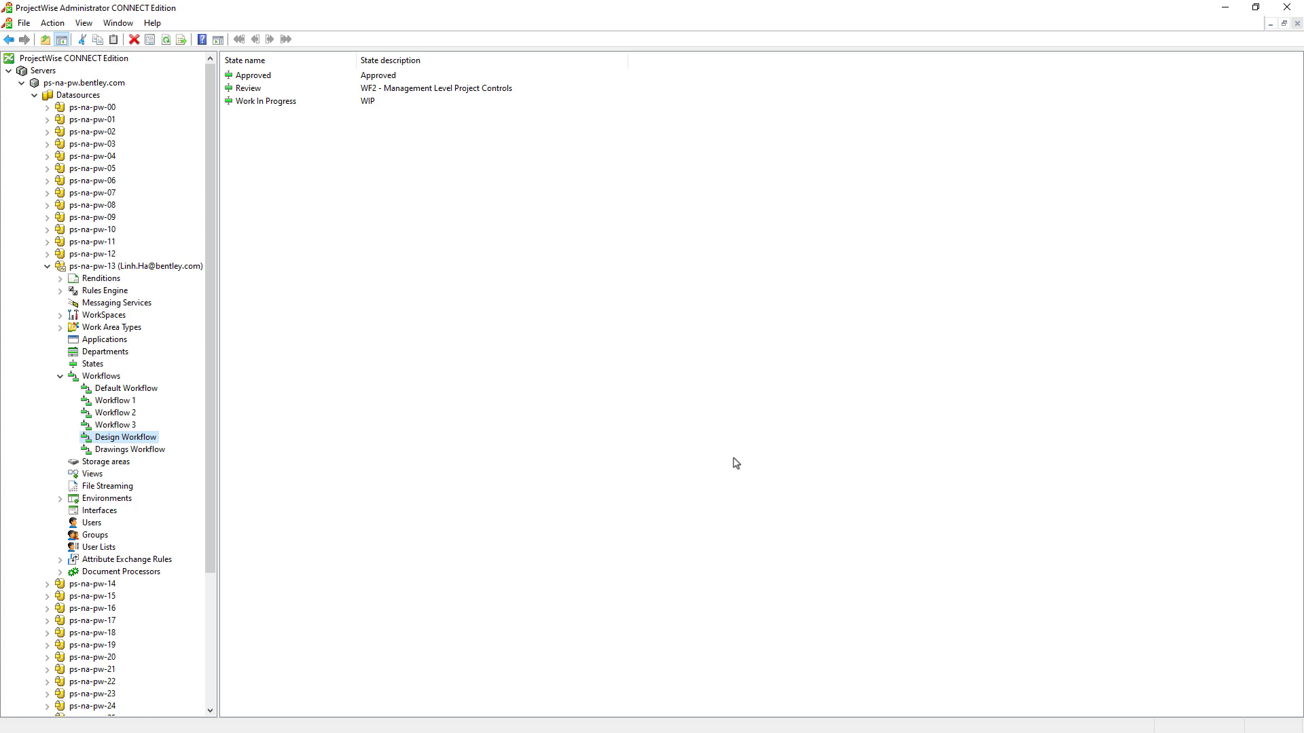
Reorder Design Workflow's states to Work In Progress, Review, Approved
left_click(279, 105)
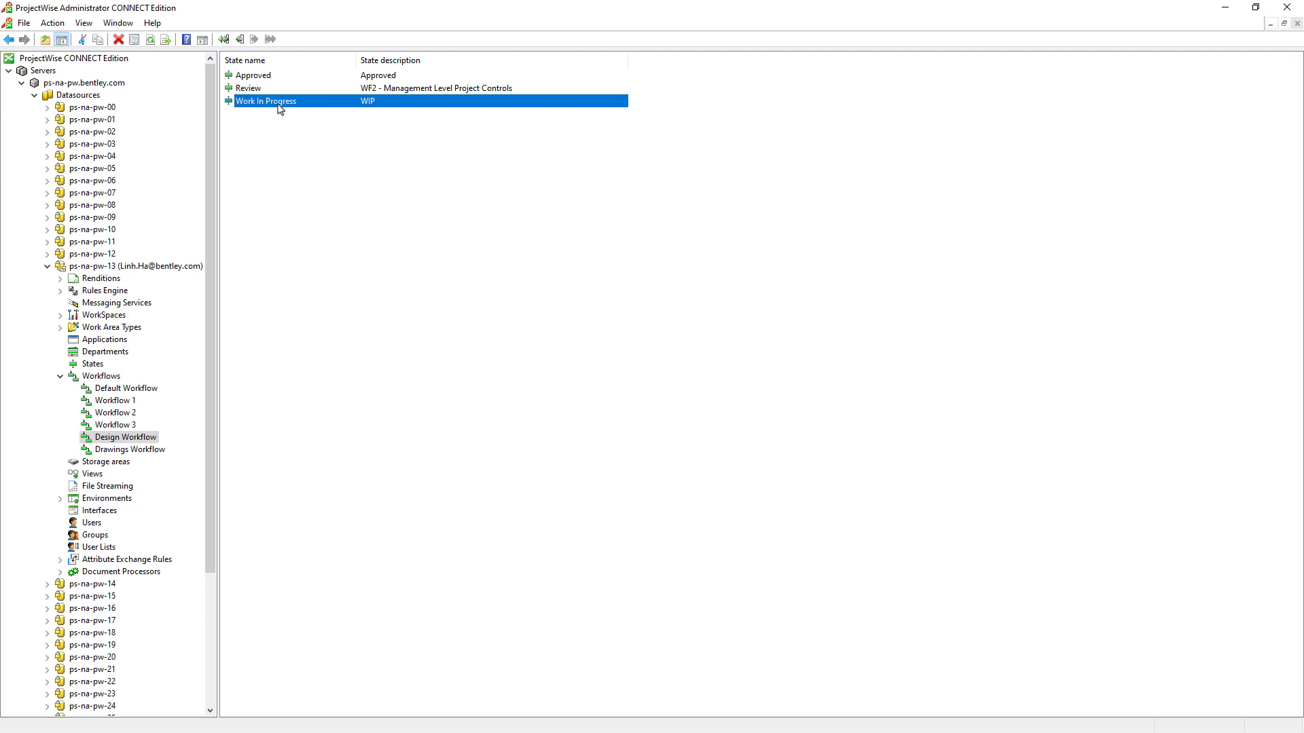
left_click(223, 38)
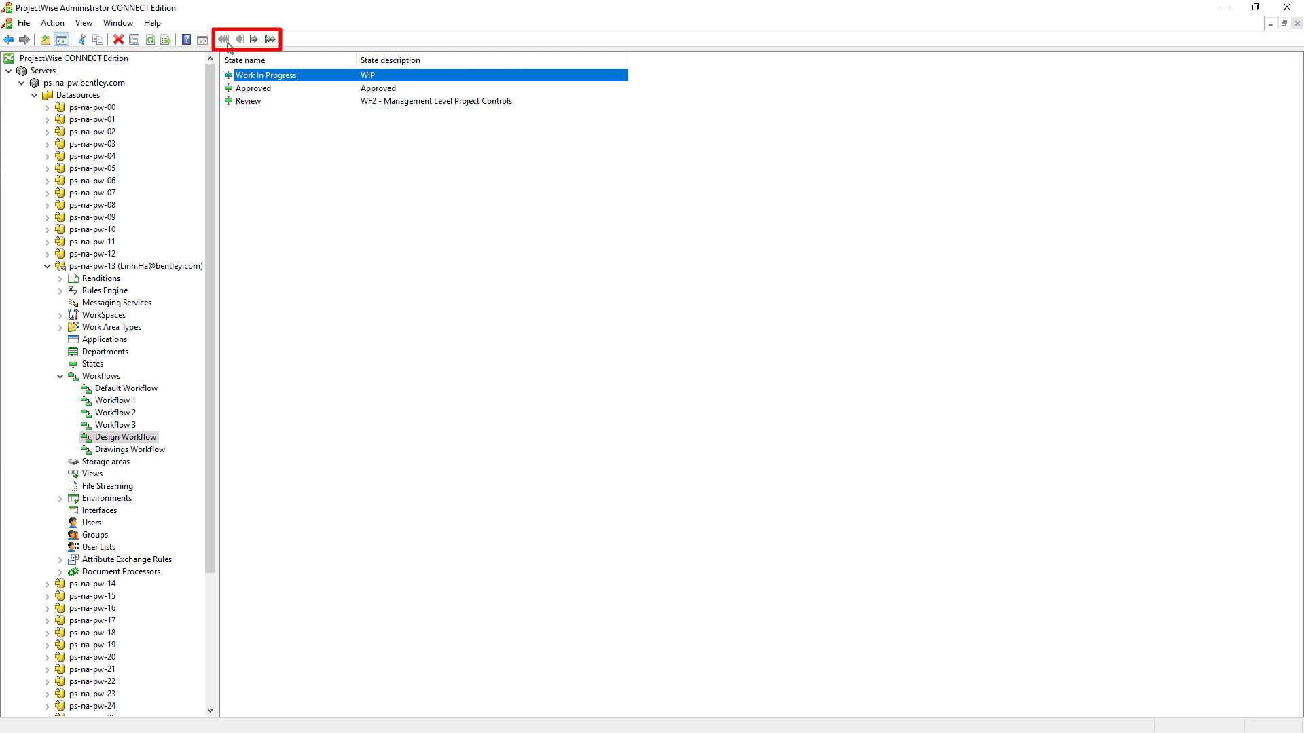
left_click(249, 102)
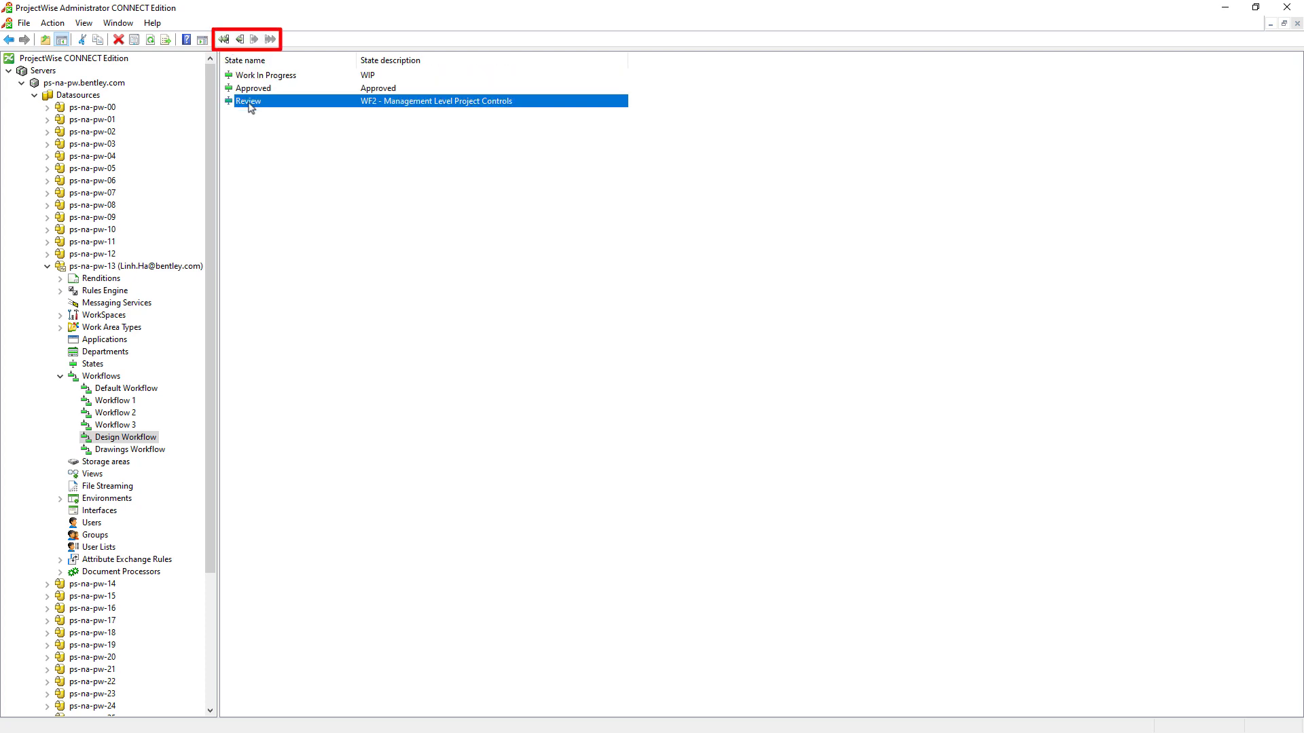
left_click(240, 38)
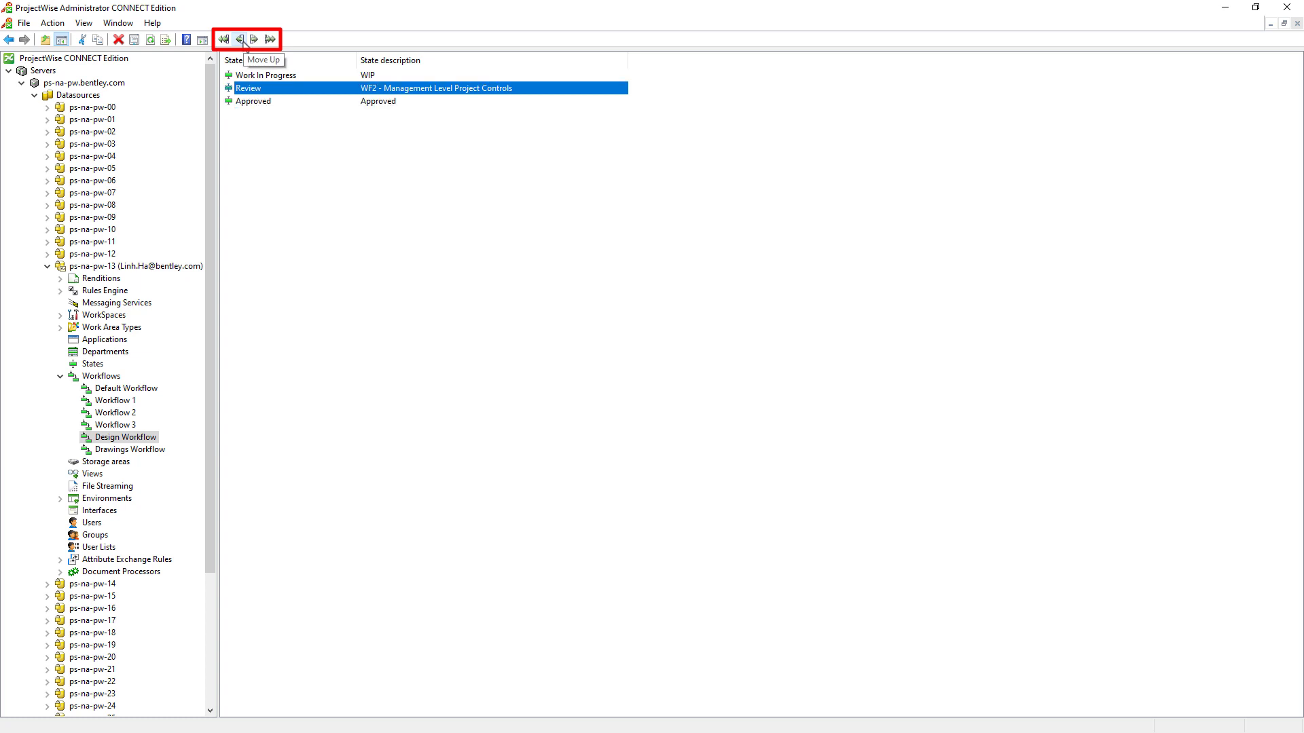
left_click(155, 452)
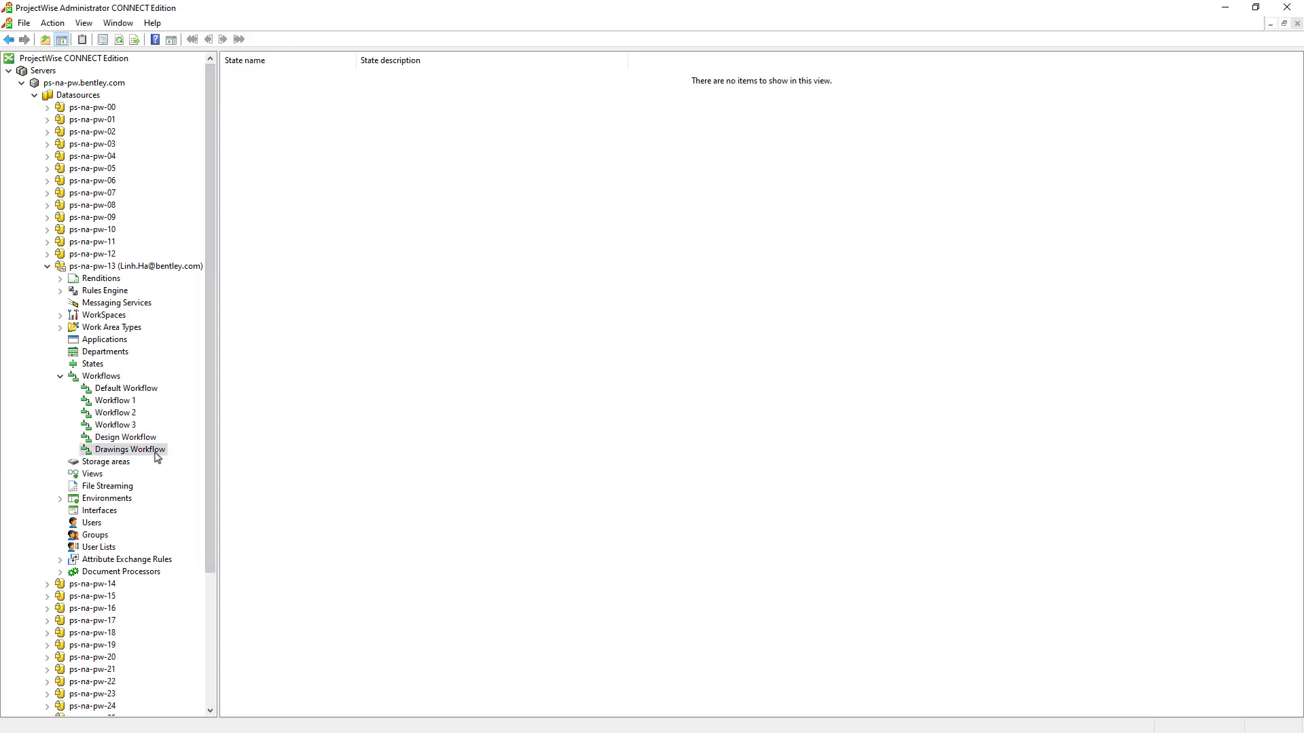
Add Work In Progress, Annotation, Annotation Check, Approved and Content Check states to Drawings Workflow
right_click(159, 454)
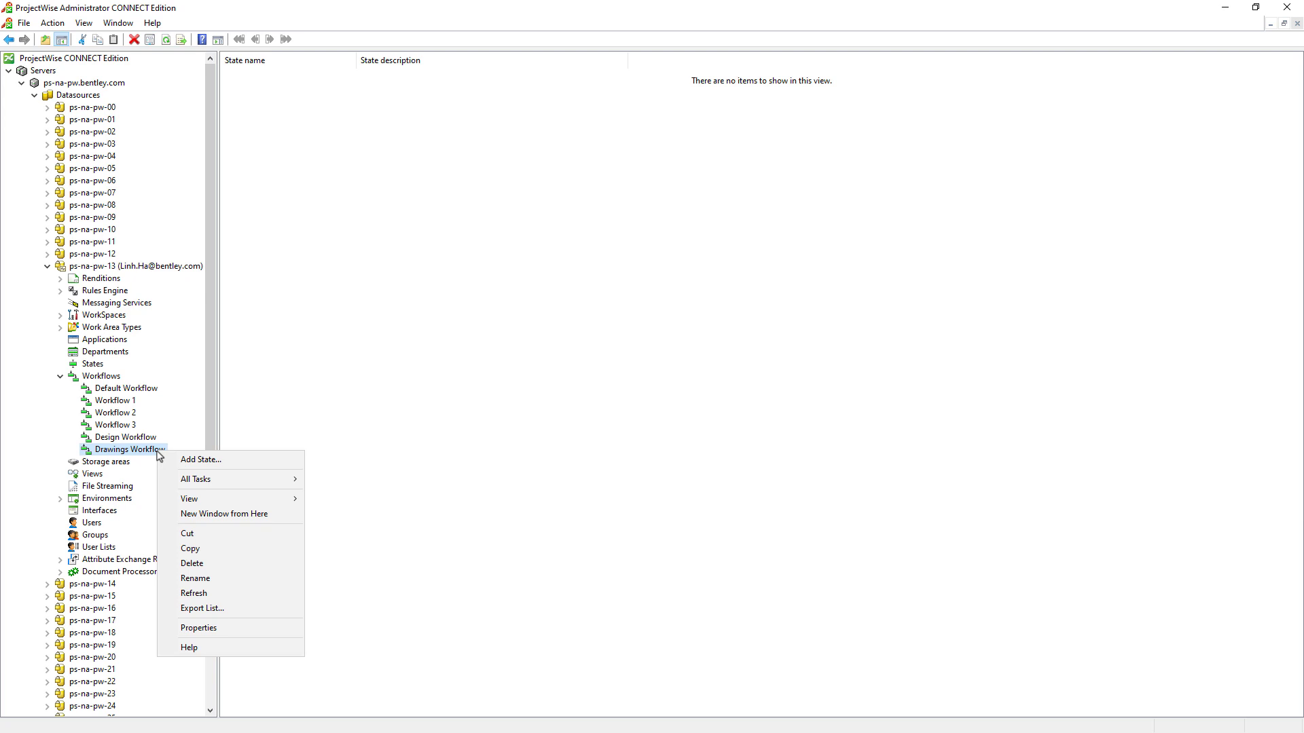
left_click(236, 463)
left_click(551, 425)
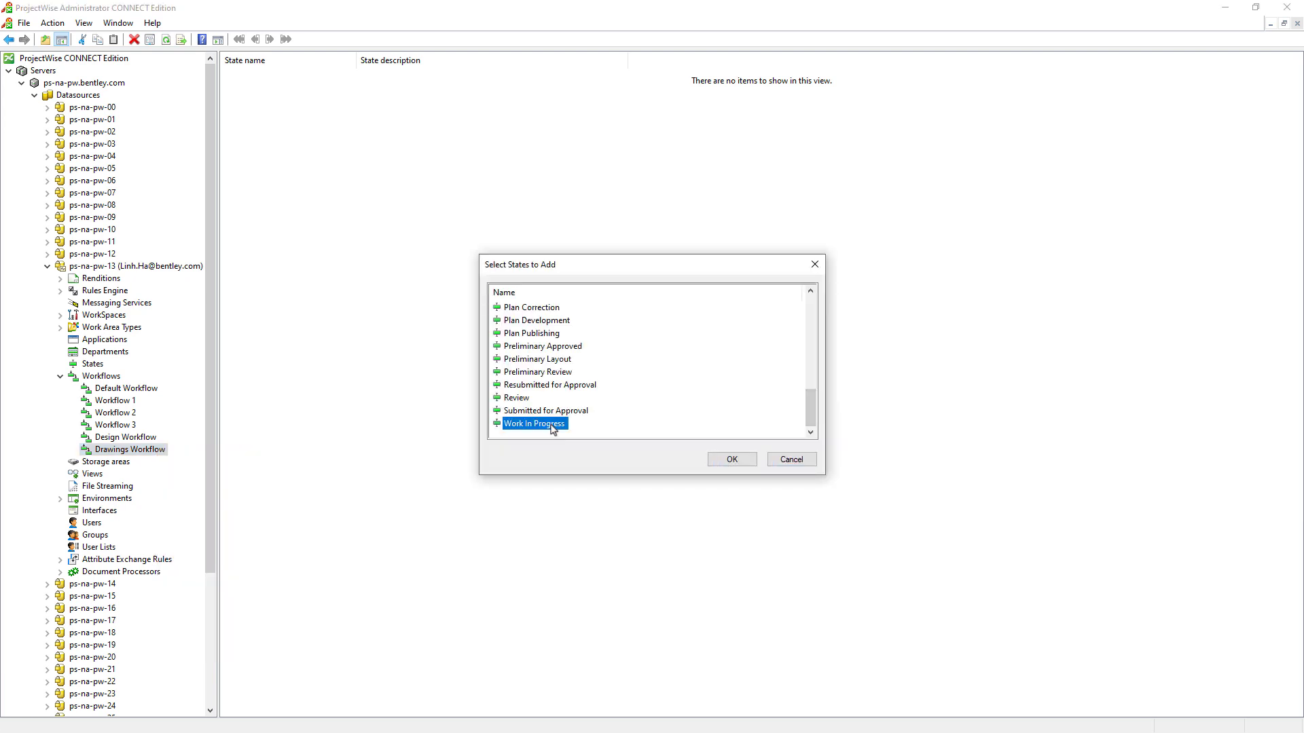
scroll(536, 380, "up", 7)
left_click(524, 320)
left_click(566, 335, "ctrl")
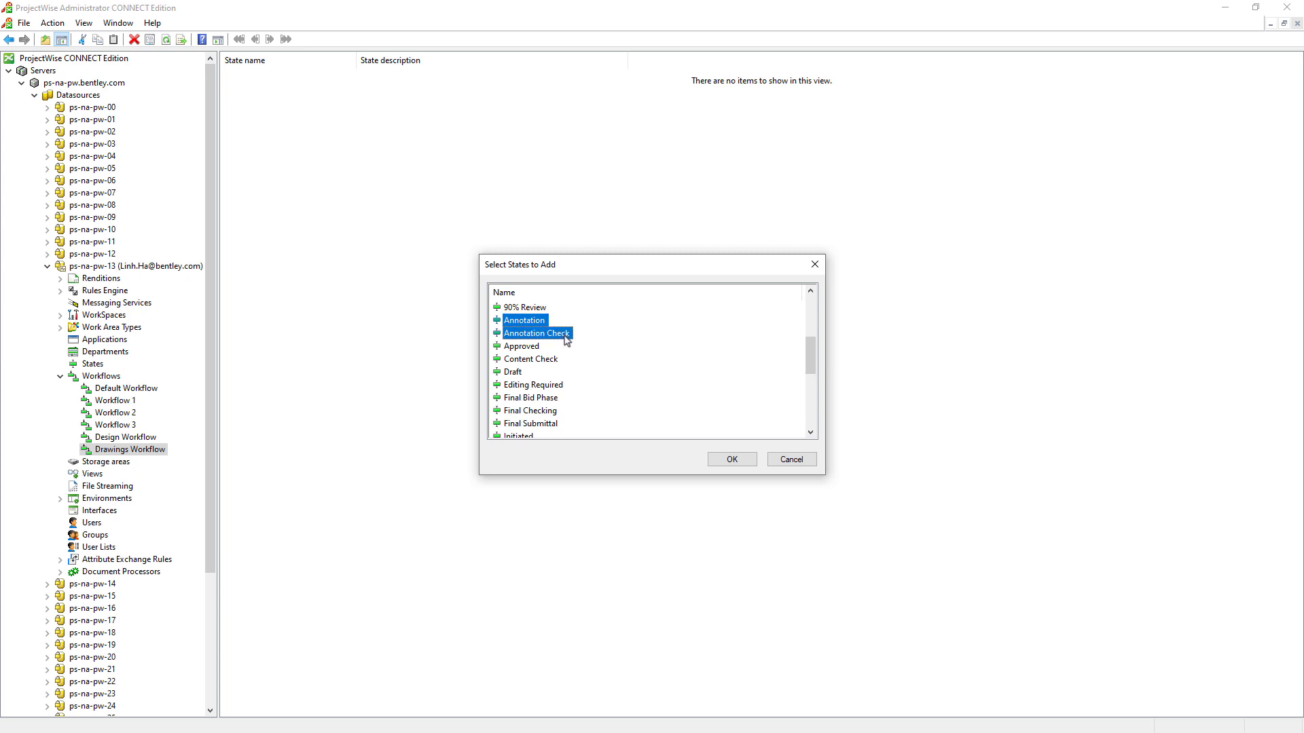
left_click(533, 347, "ctrl")
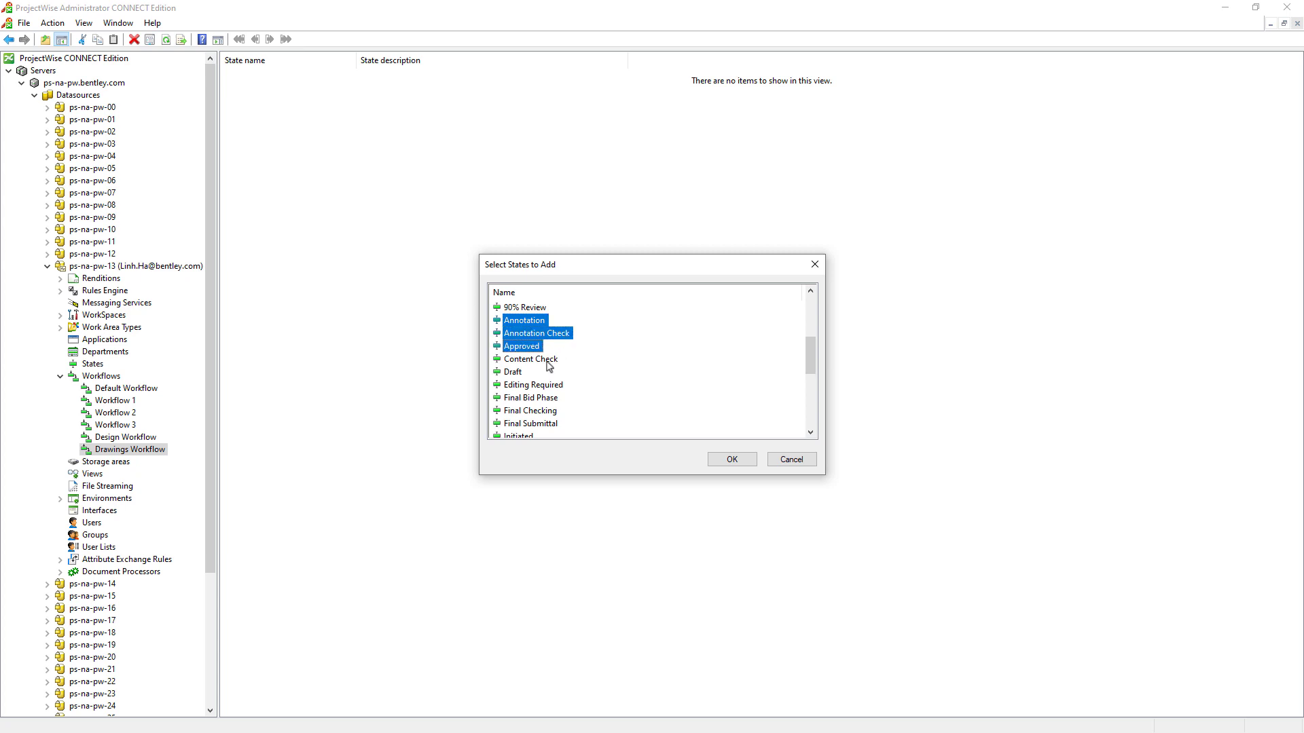
left_click(536, 359, "ctrl")
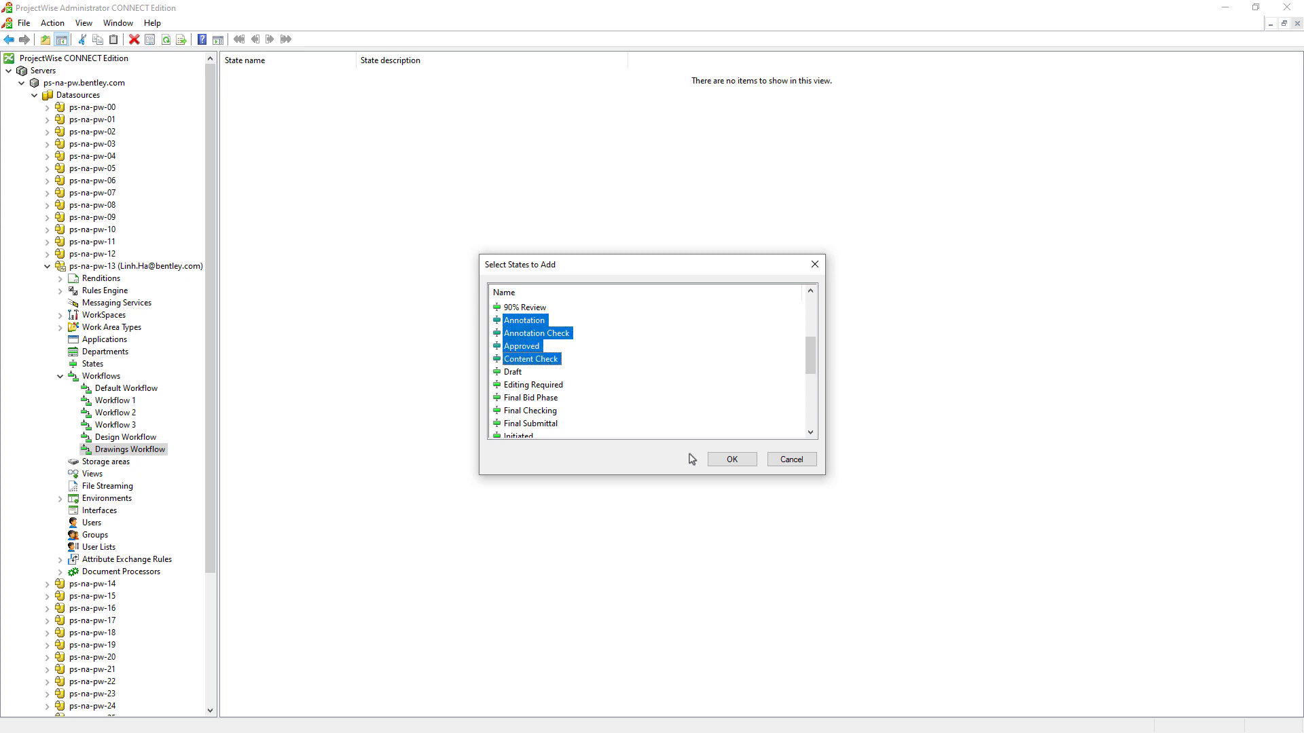
left_click(732, 460)
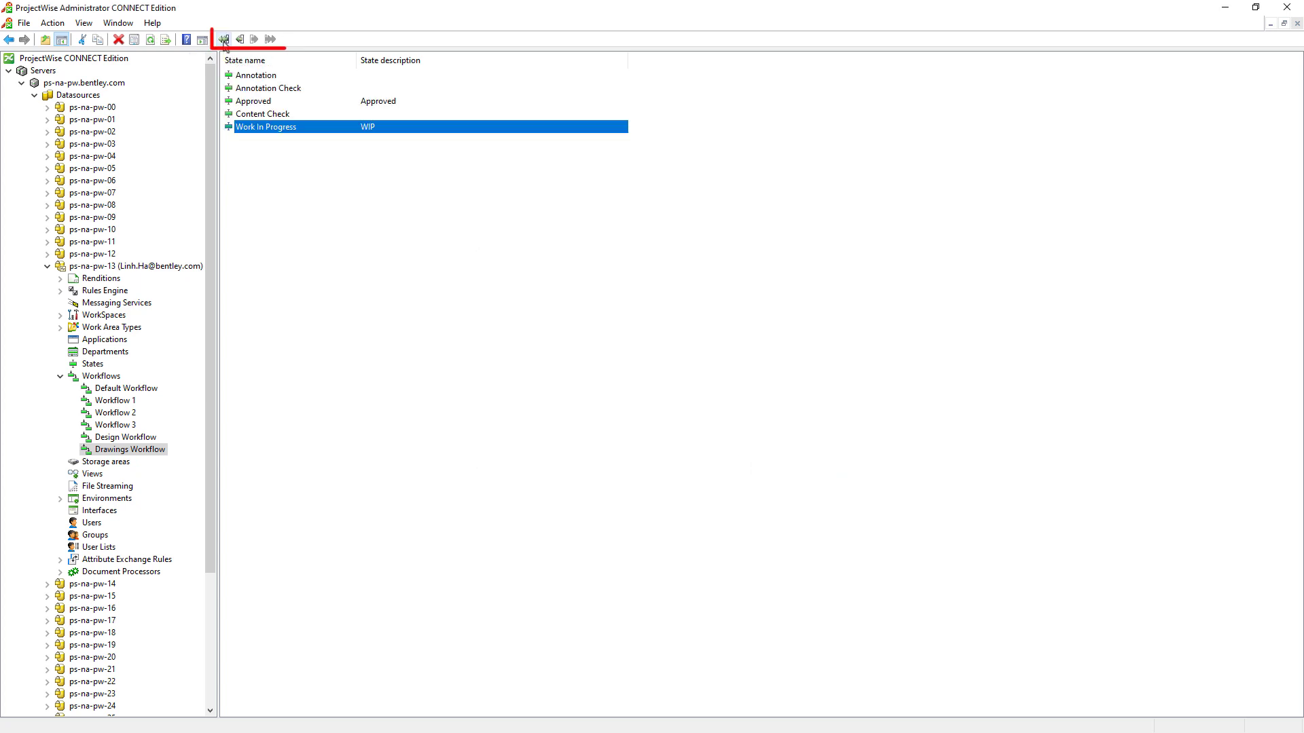
Reorder Drawings Workflow's states: Work In Progress, Content Check, Annotation, Annotation Check, Approved
left_click(224, 40)
left_click(224, 40)
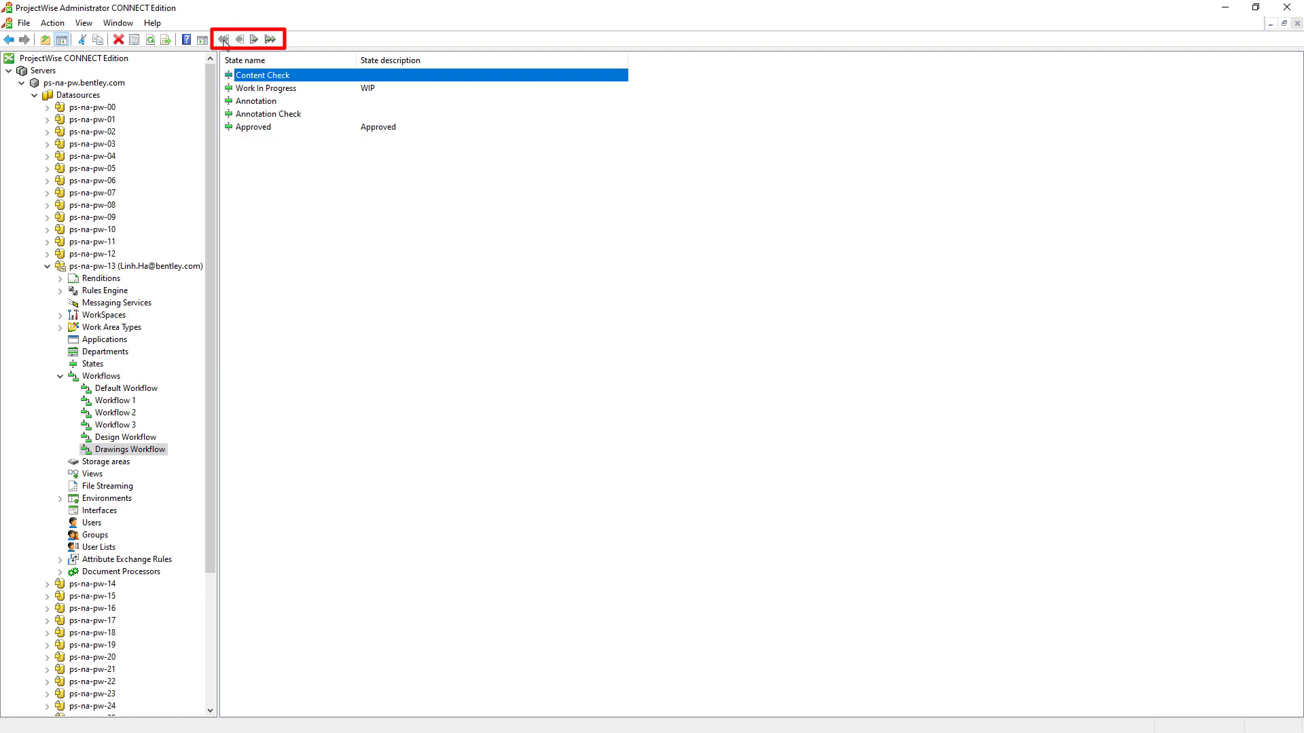
left_click(254, 40)
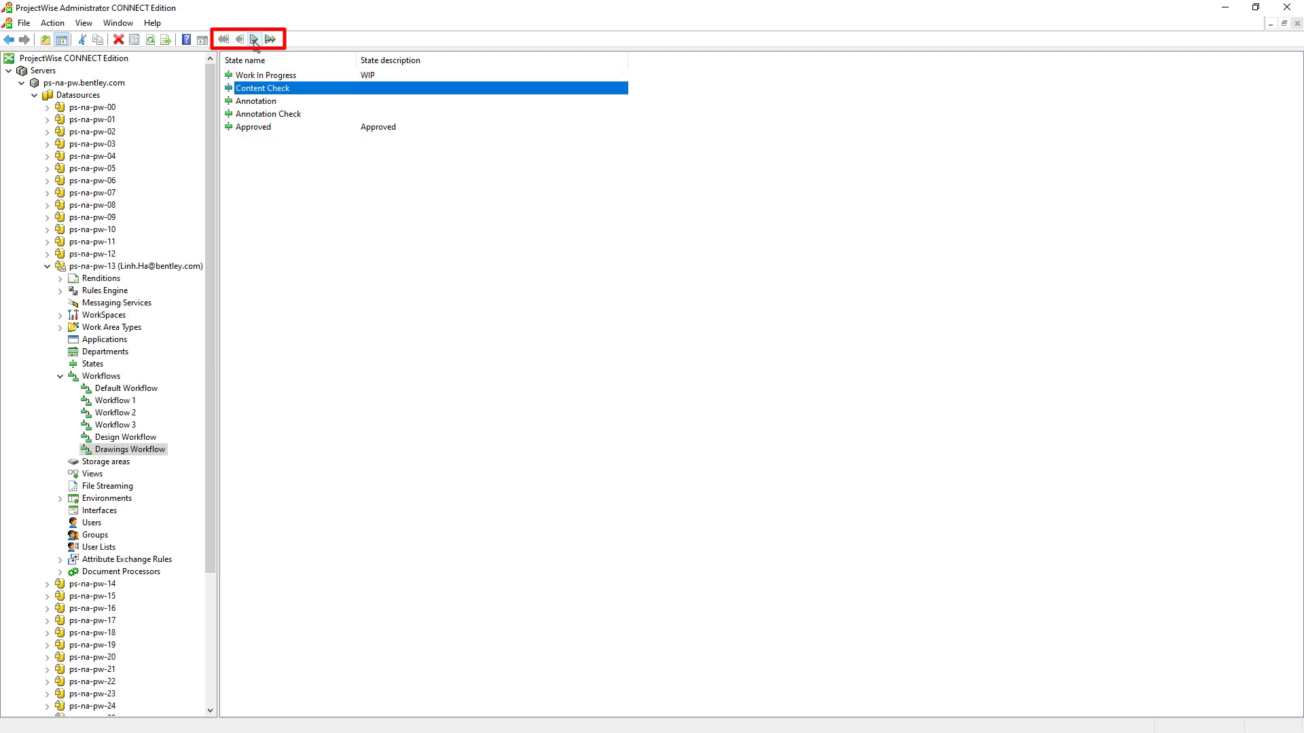